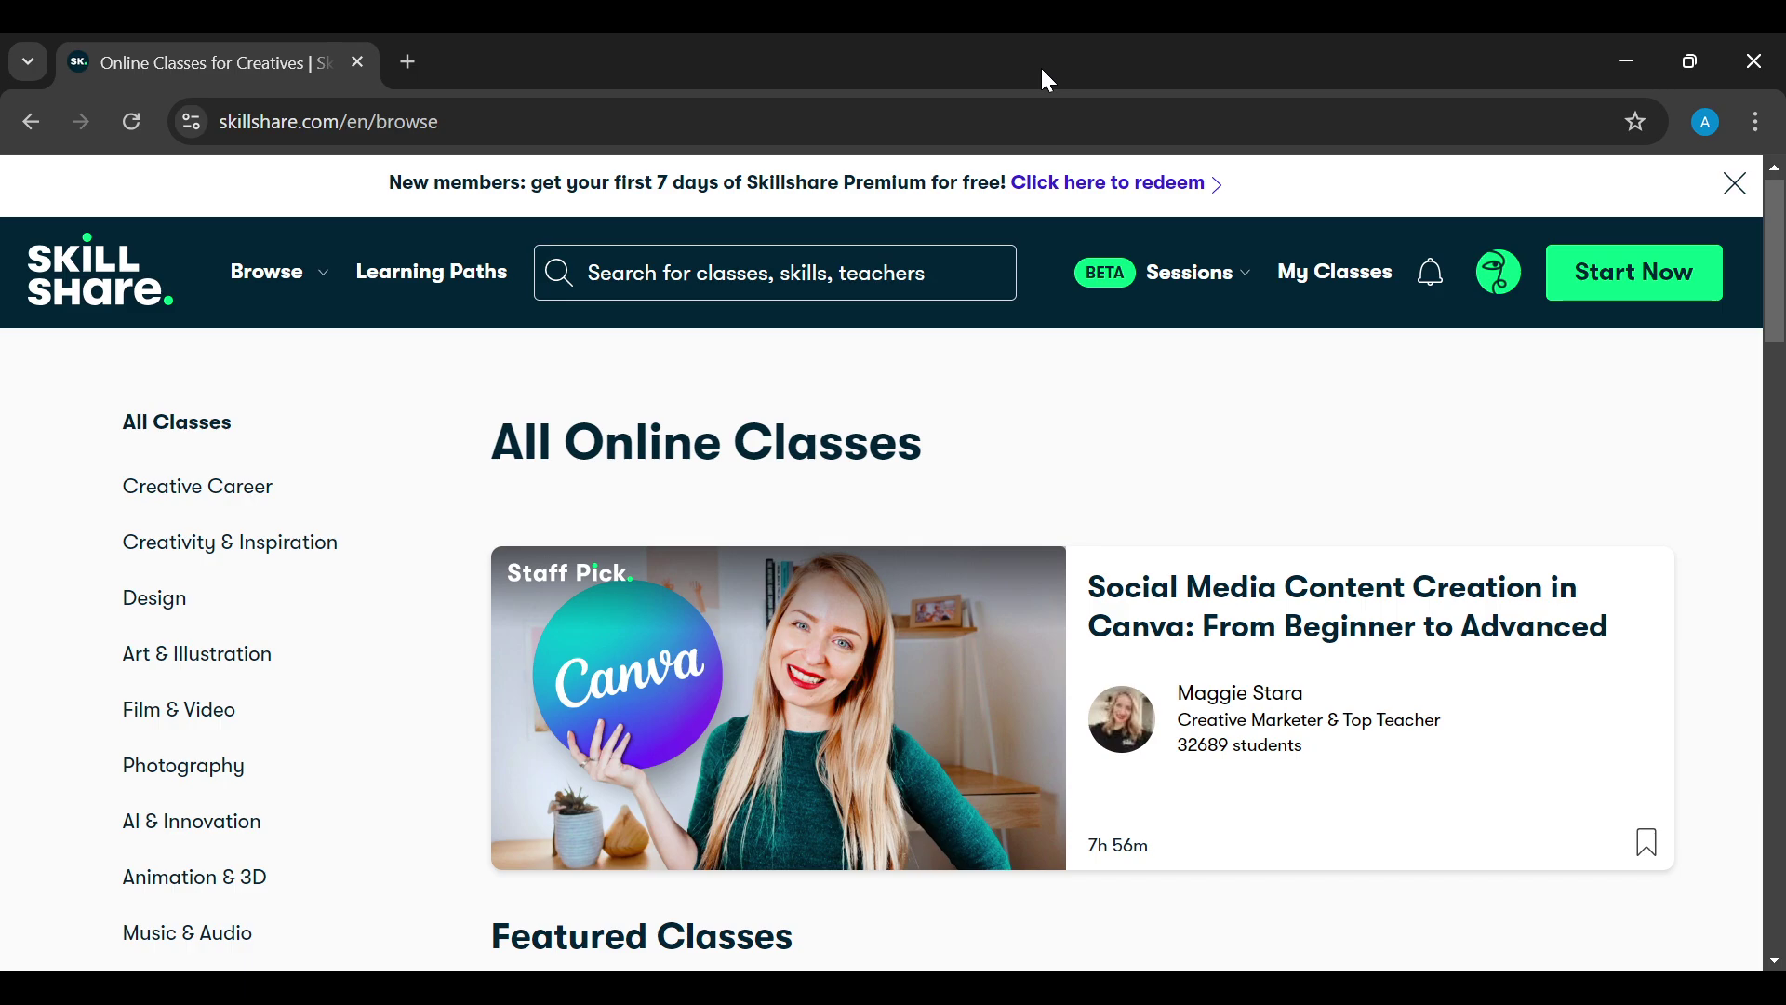
scroll(996, 559, "down", 5)
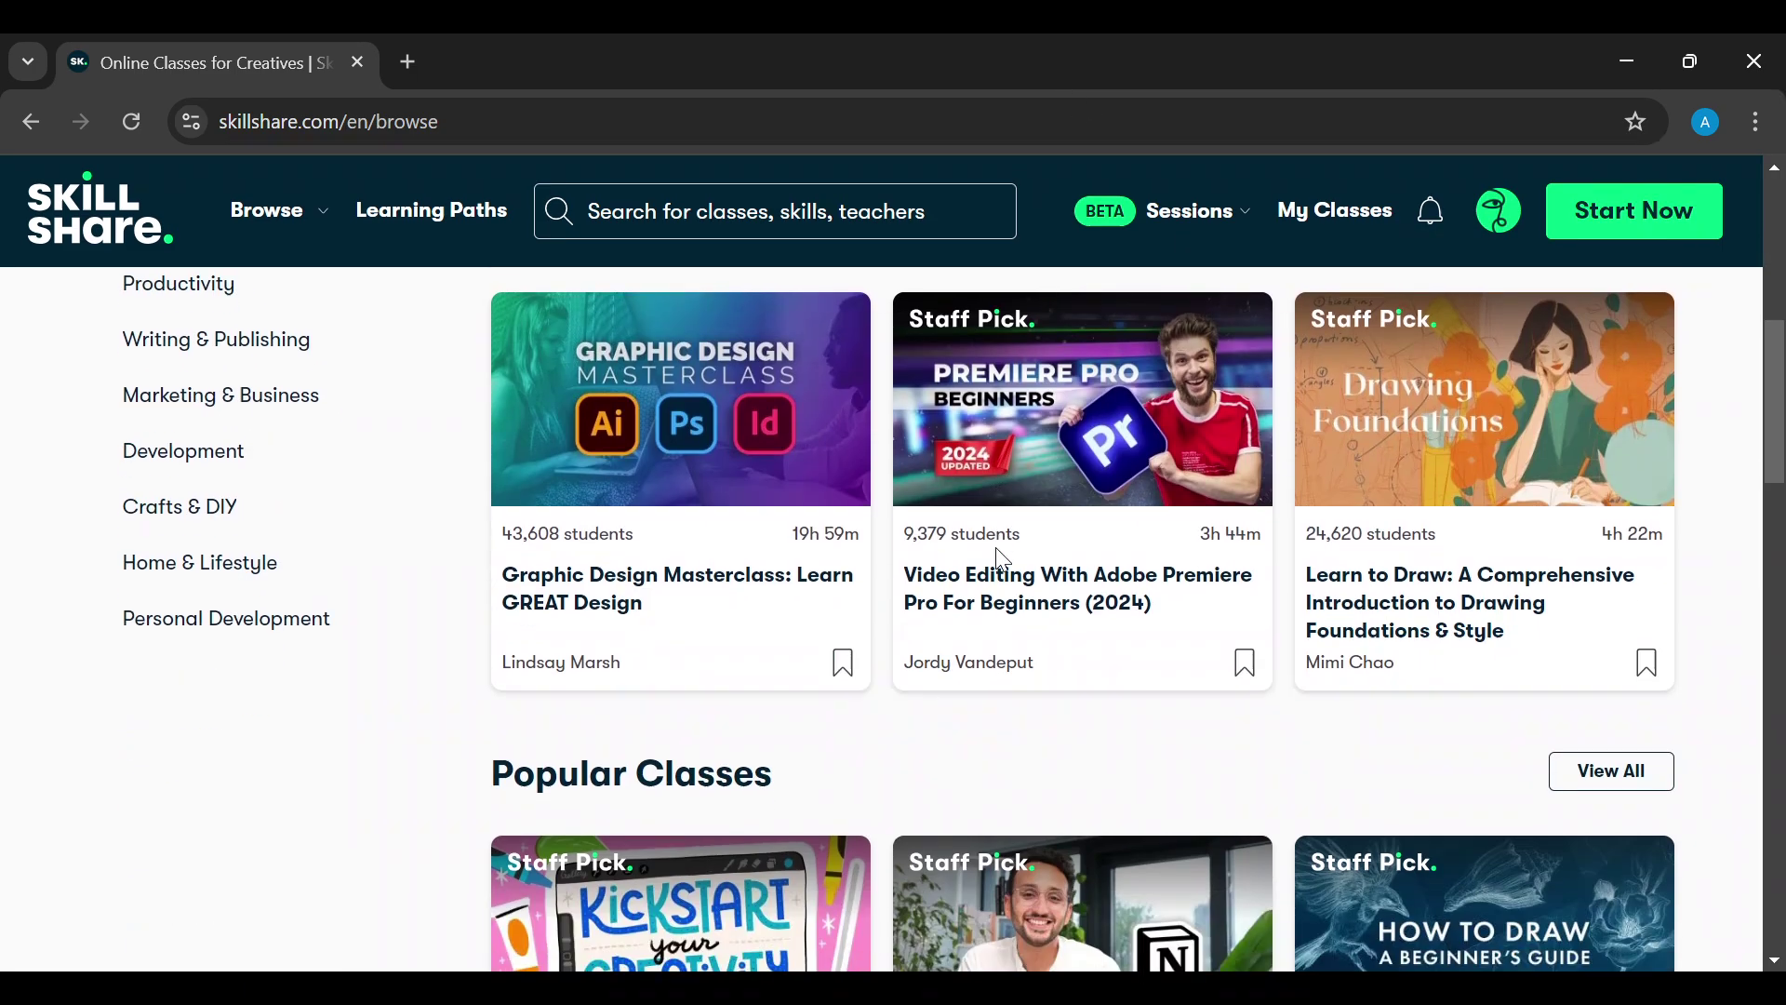
scroll(995, 555, "down", 2)
mouse_move(1081, 597)
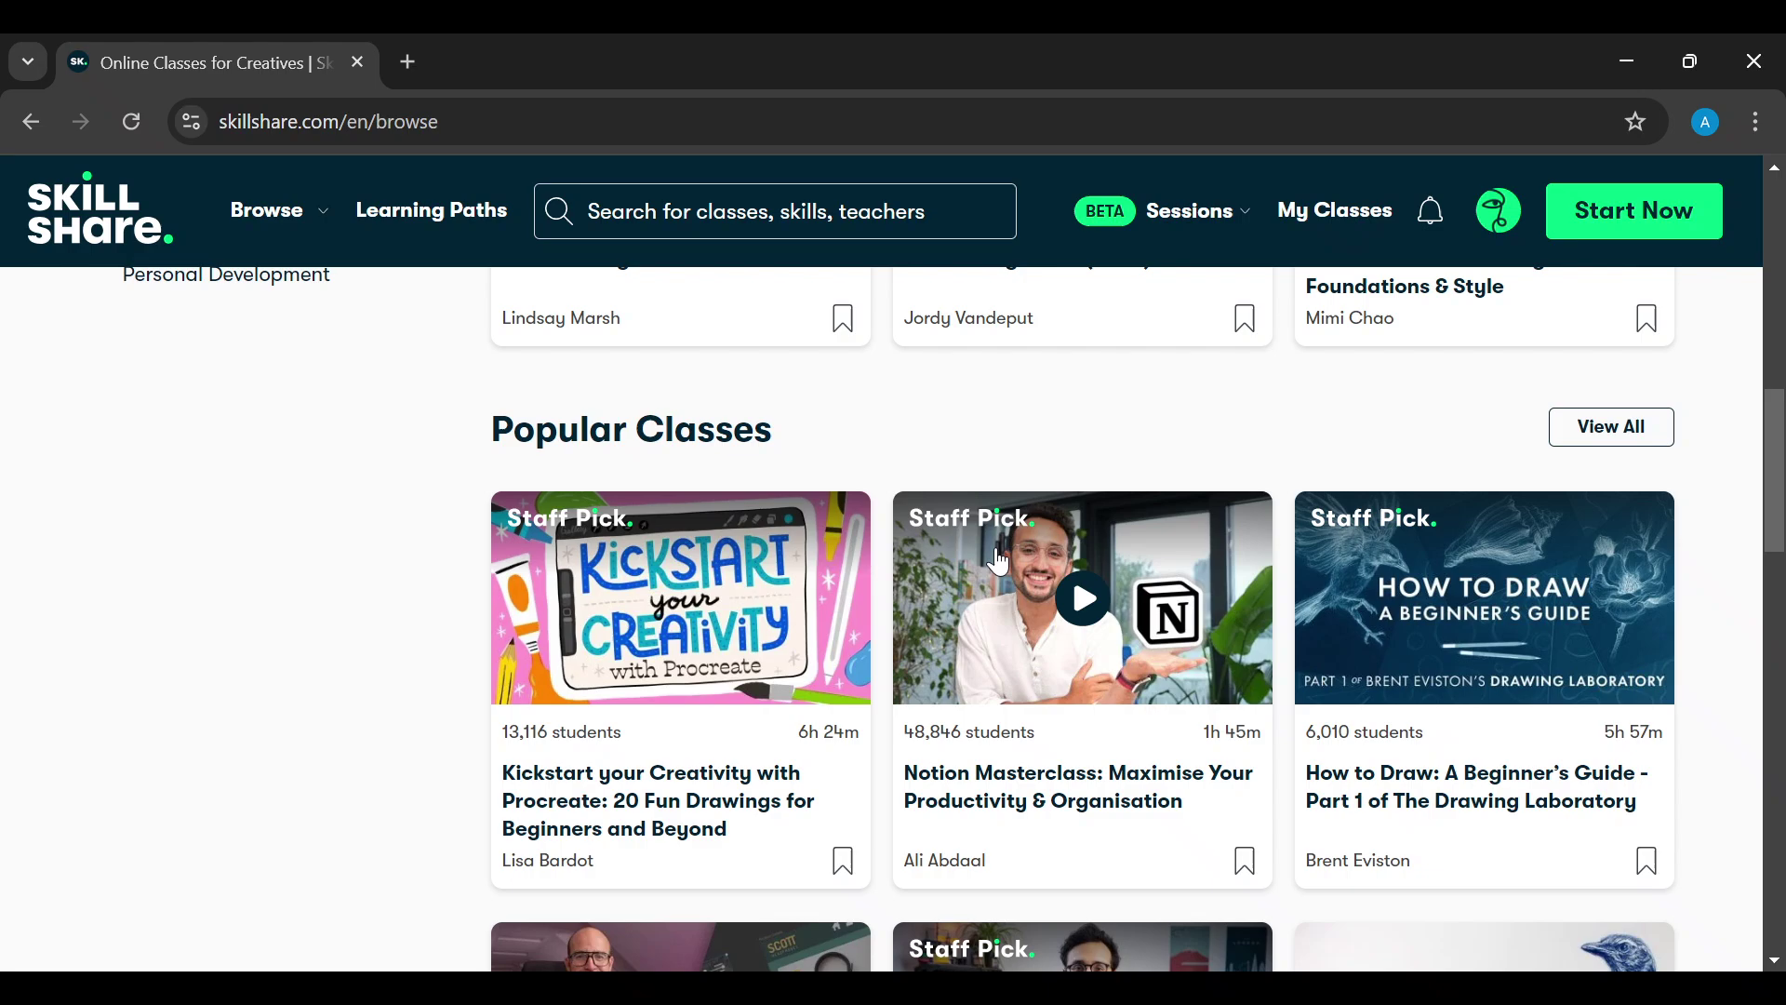
scroll(995, 556, "up", 4)
scroll(994, 555, "up", 3)
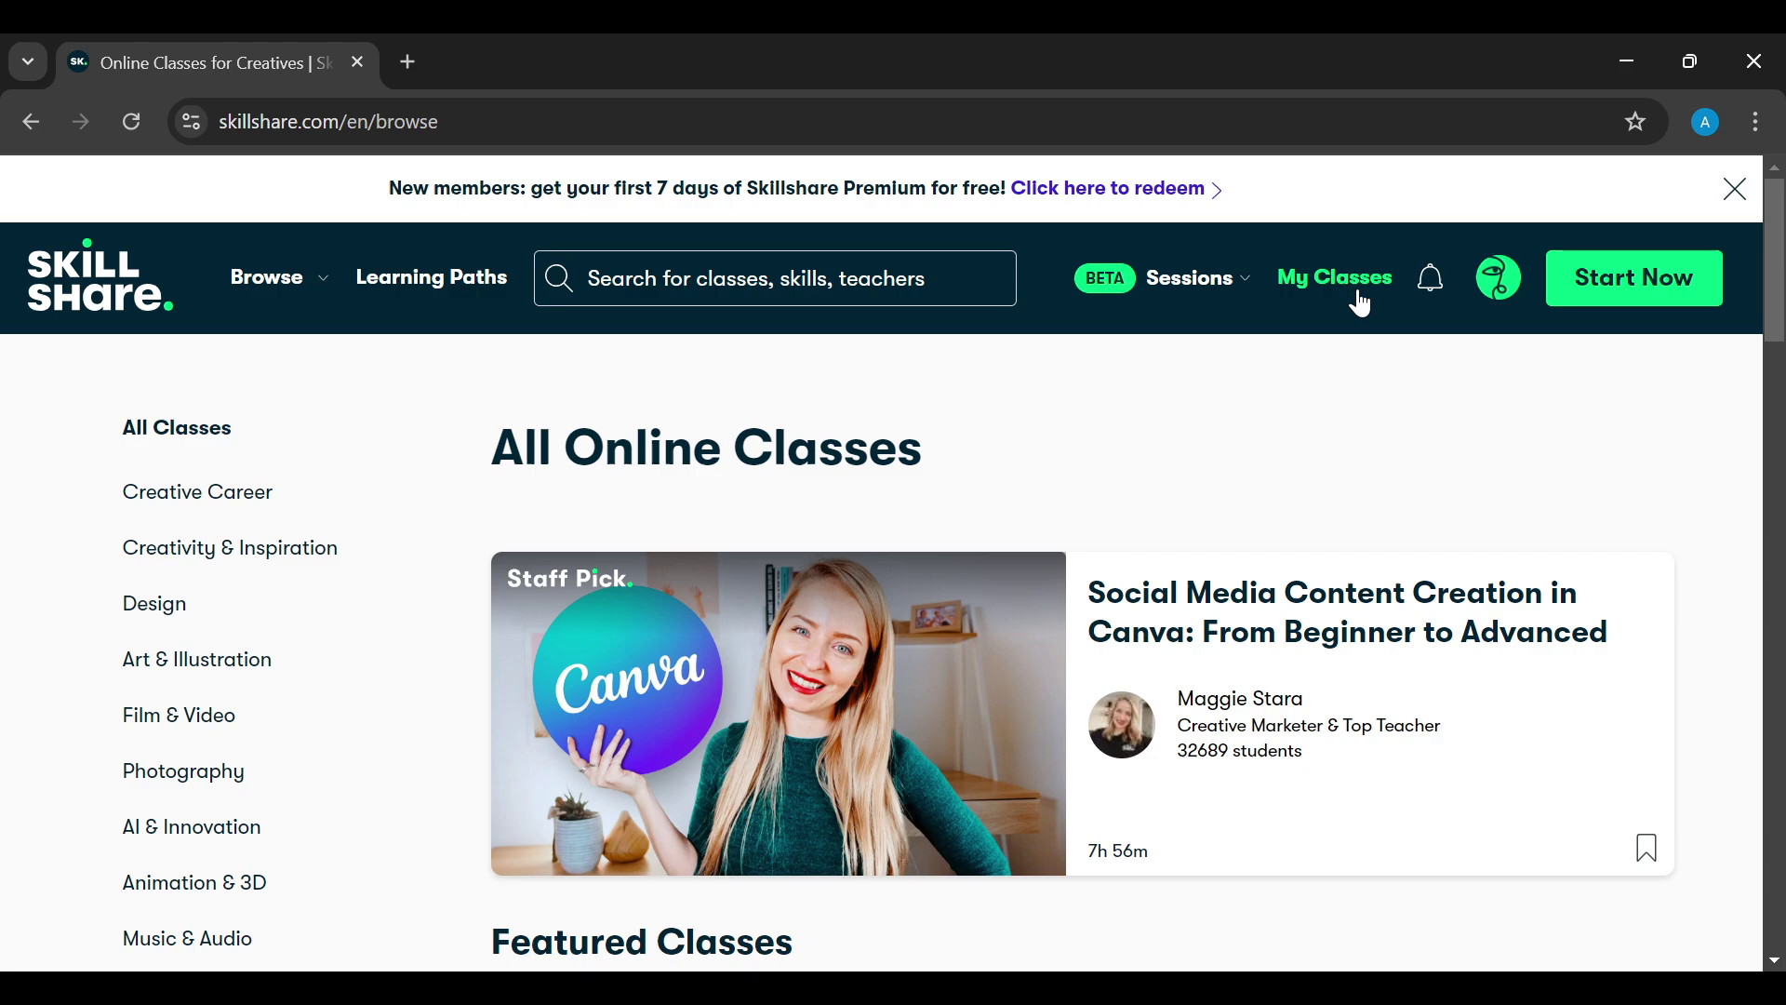
- Go to Account Settings from the header profile avatar menu
left_click(1496, 290)
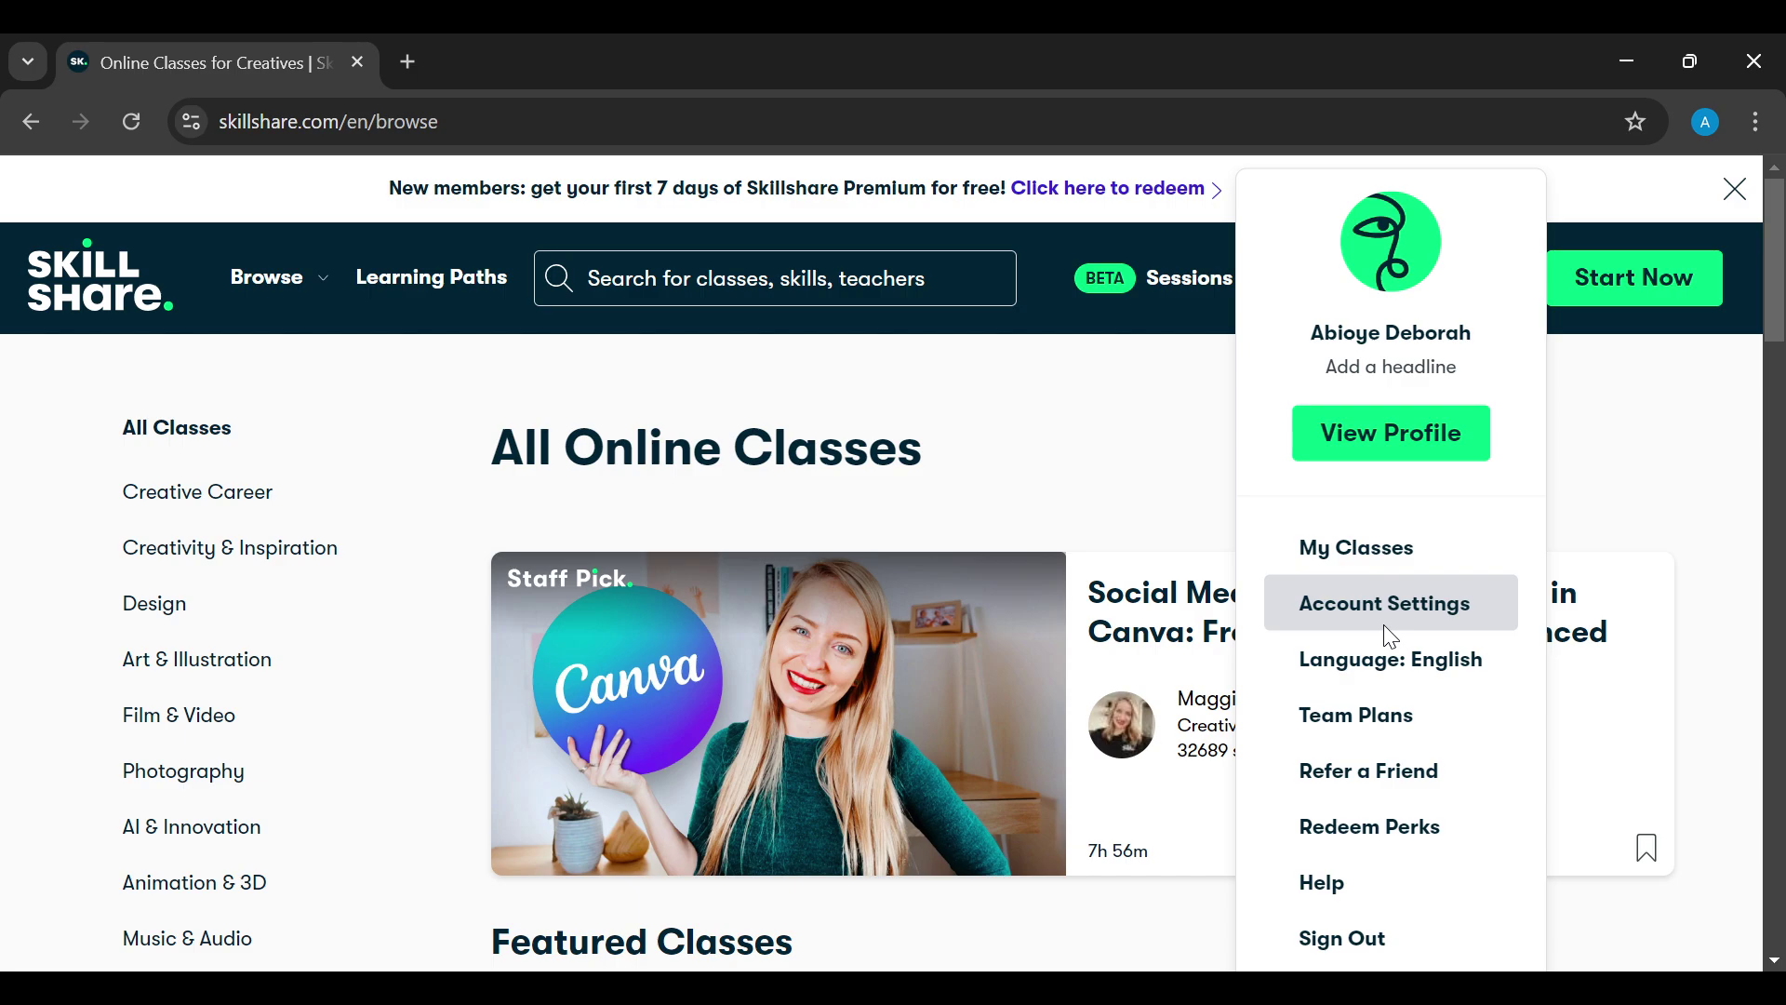
left_click(1422, 614)
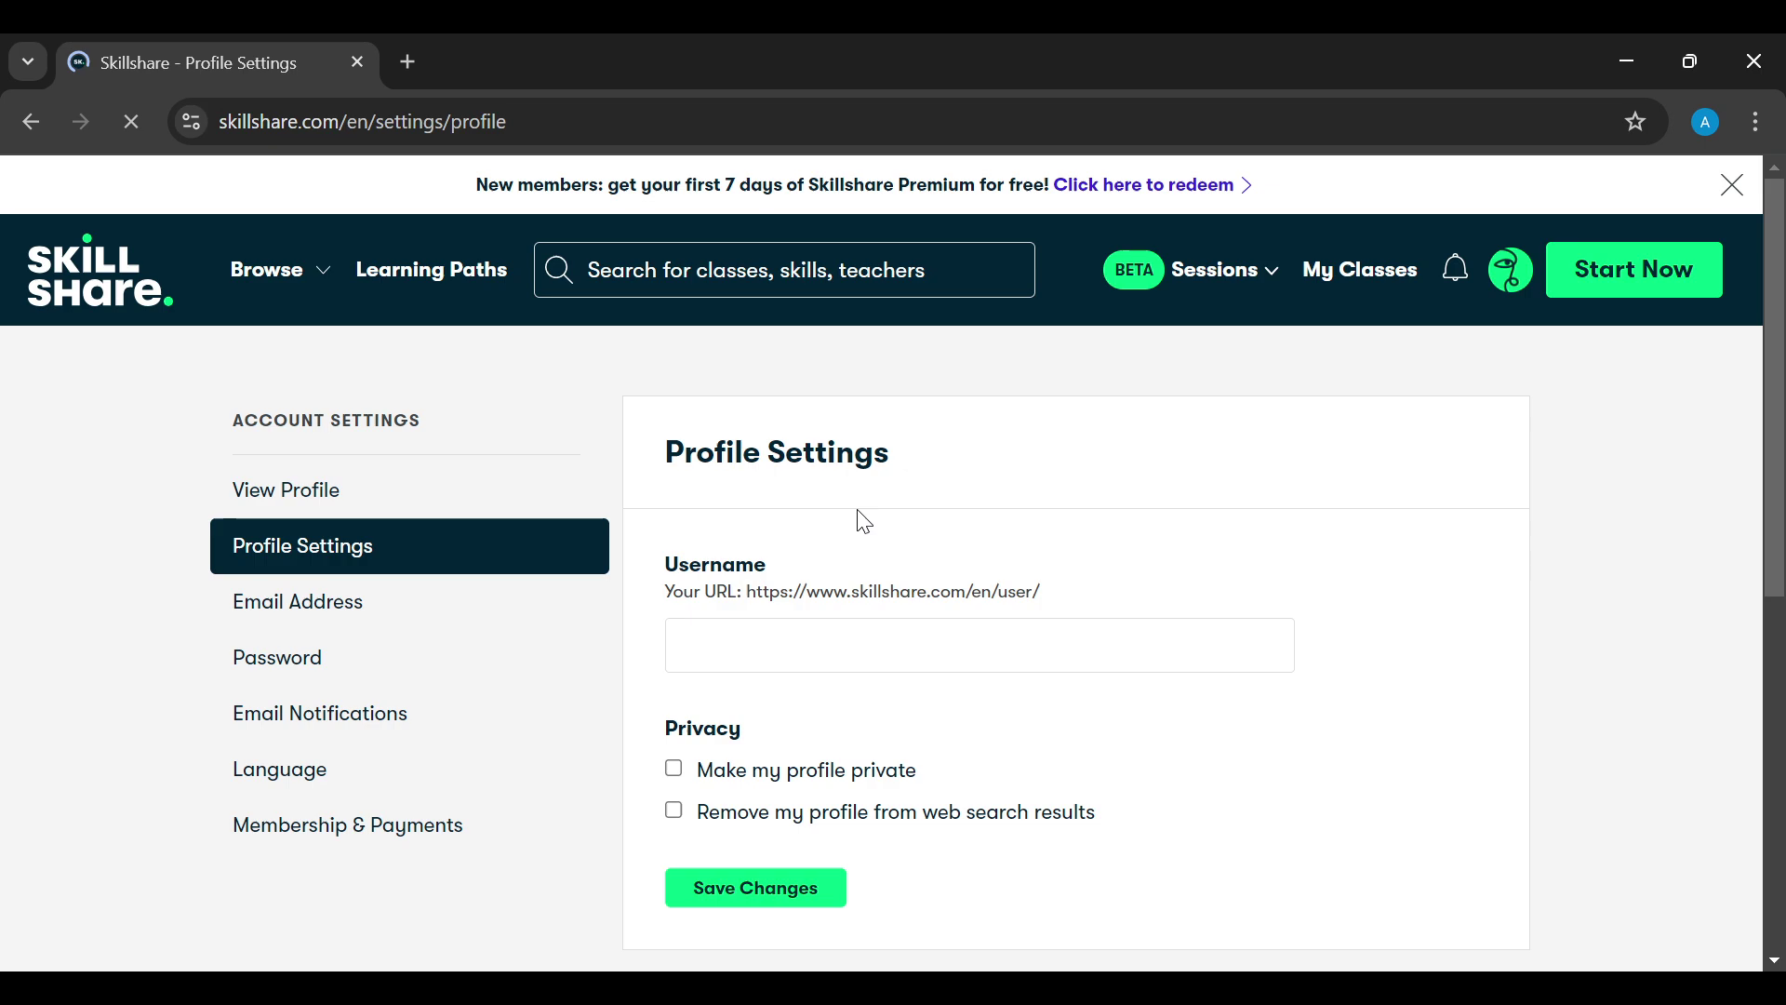
scroll(864, 521, "down", 1)
left_click_drag(745, 446, 1092, 469)
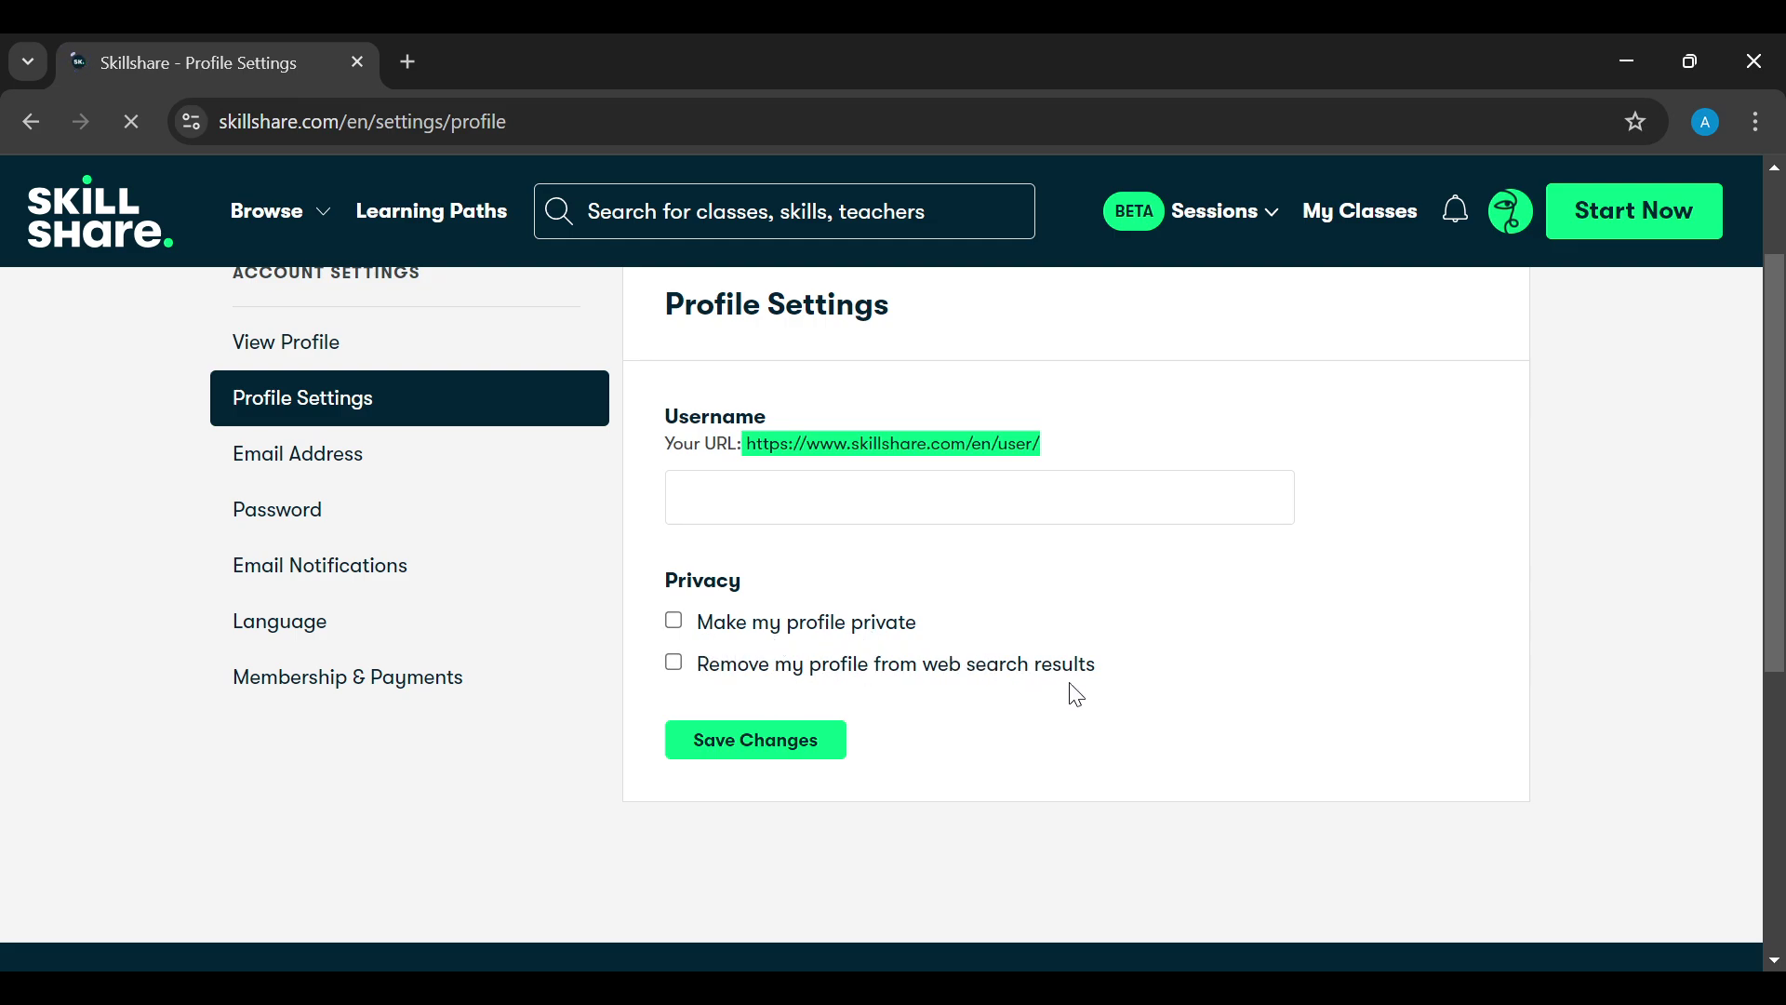
- Check 'Make my profile private', save the changes, then return to the previous page
left_click(674, 622)
left_click(769, 750)
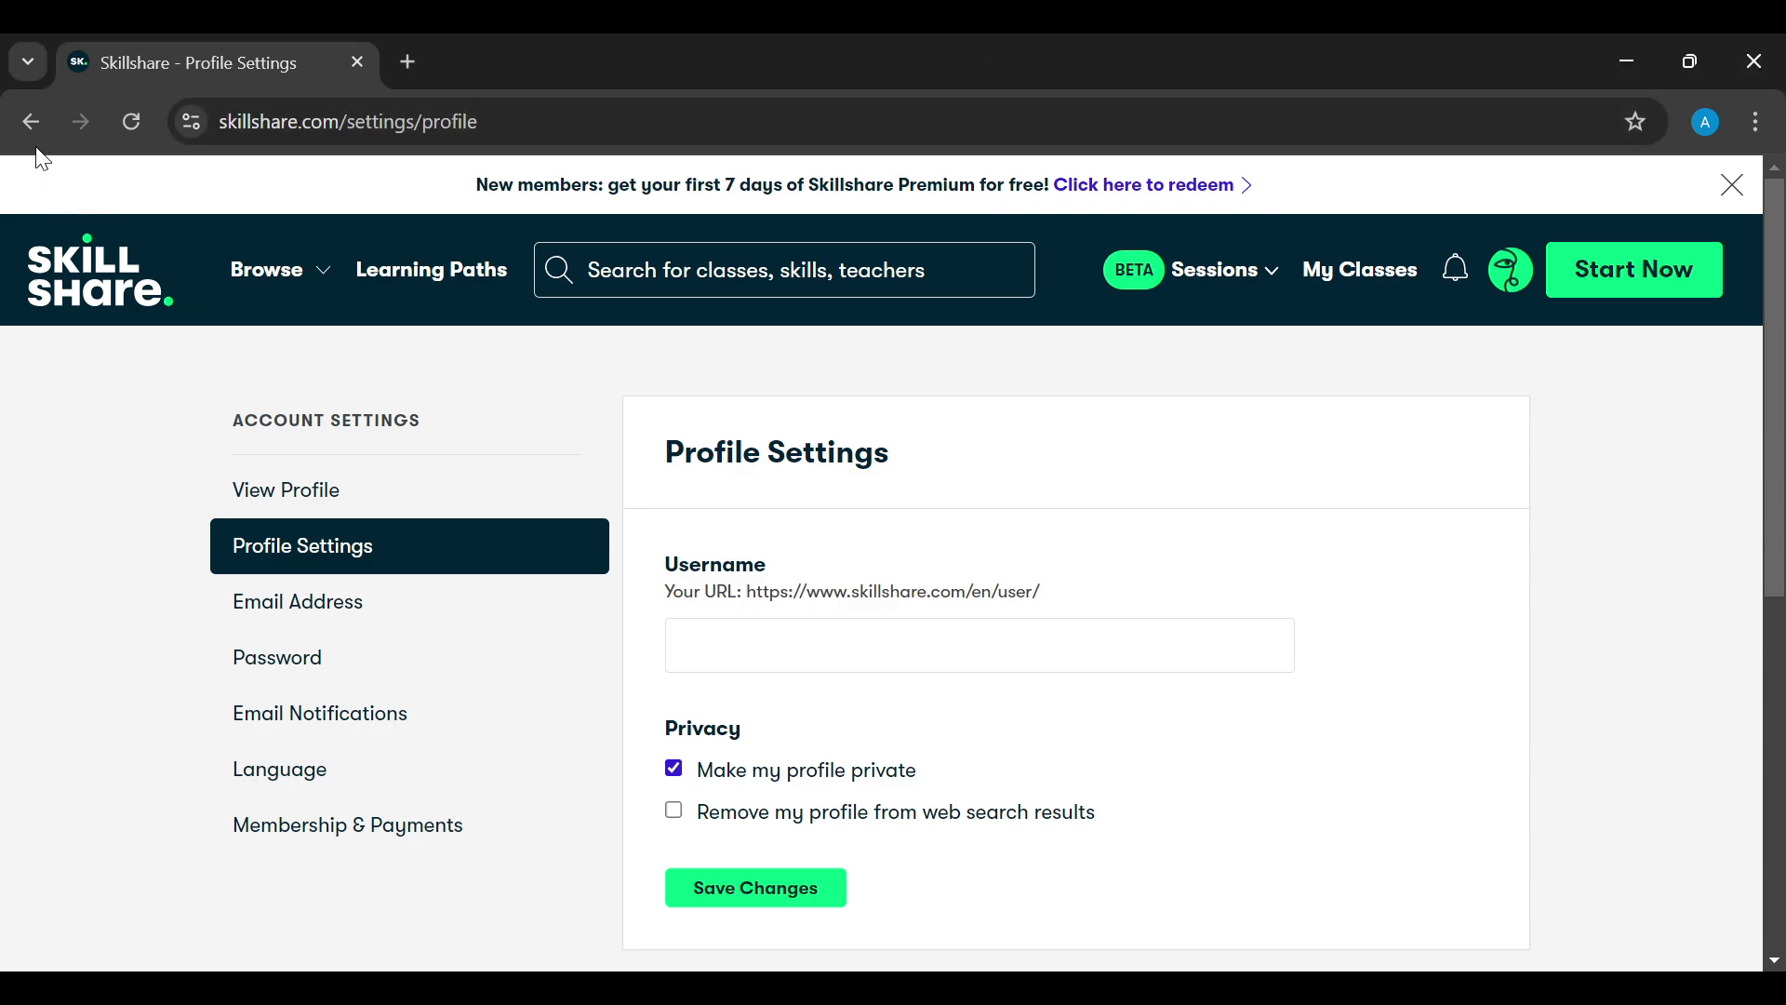
left_click(31, 124)
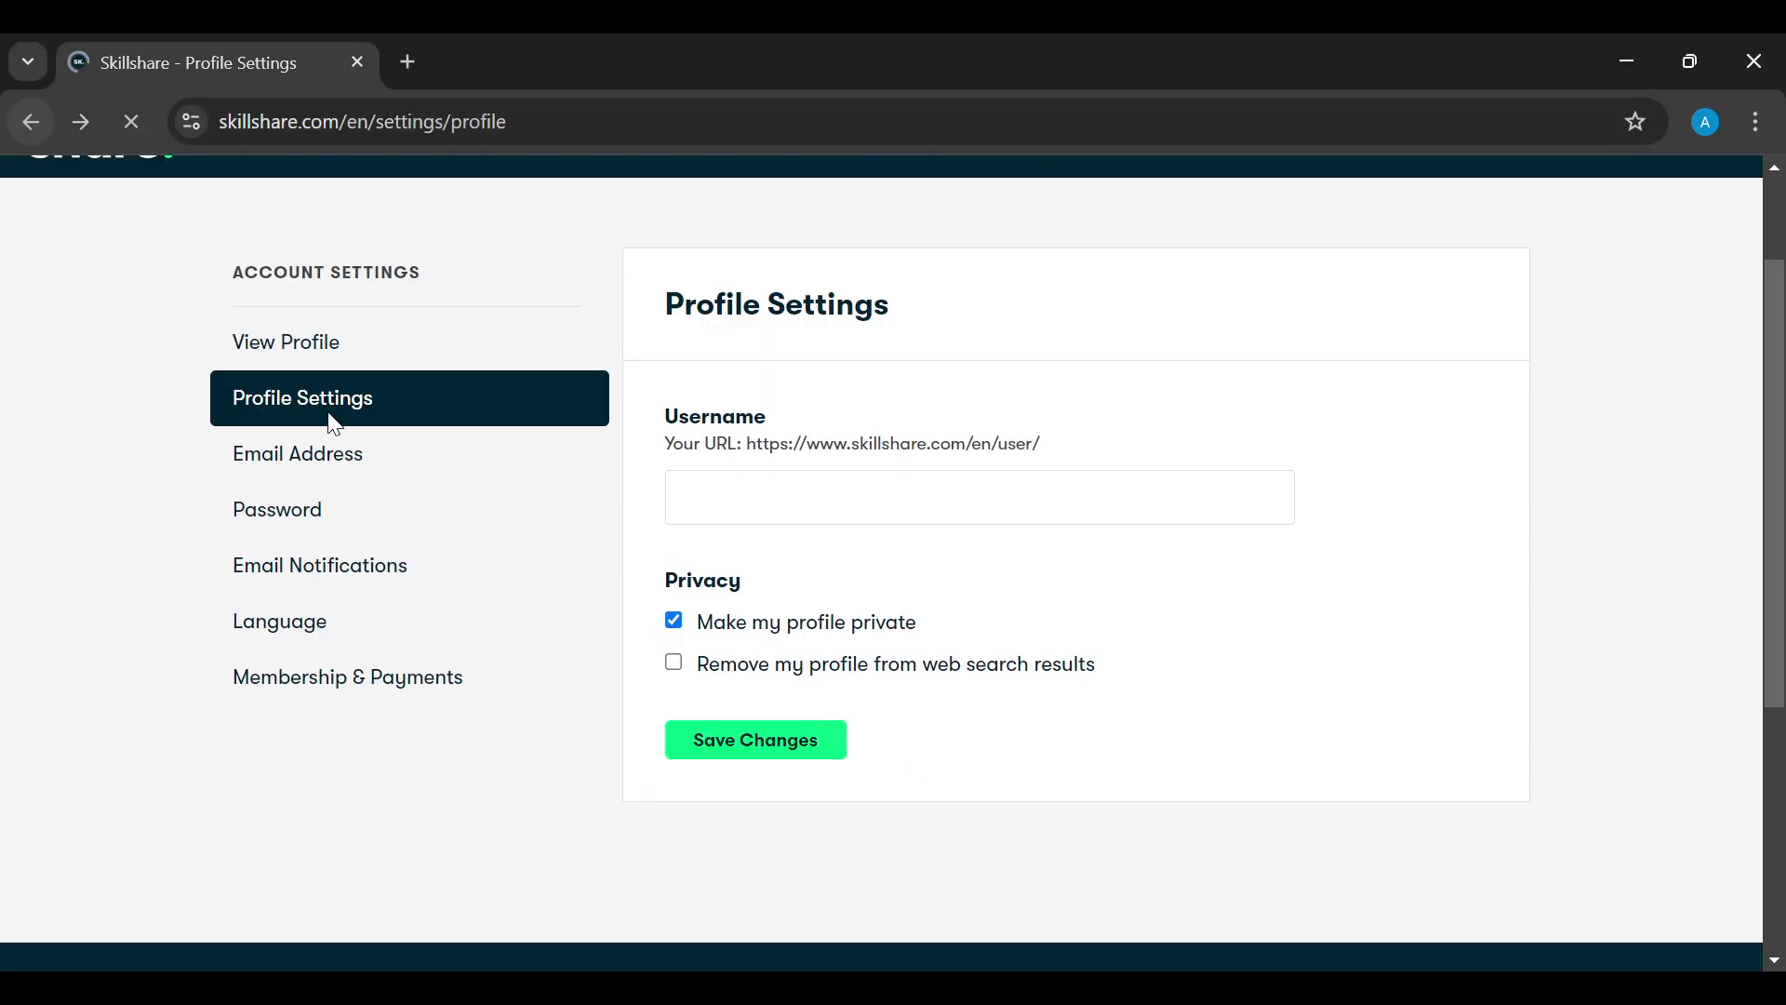